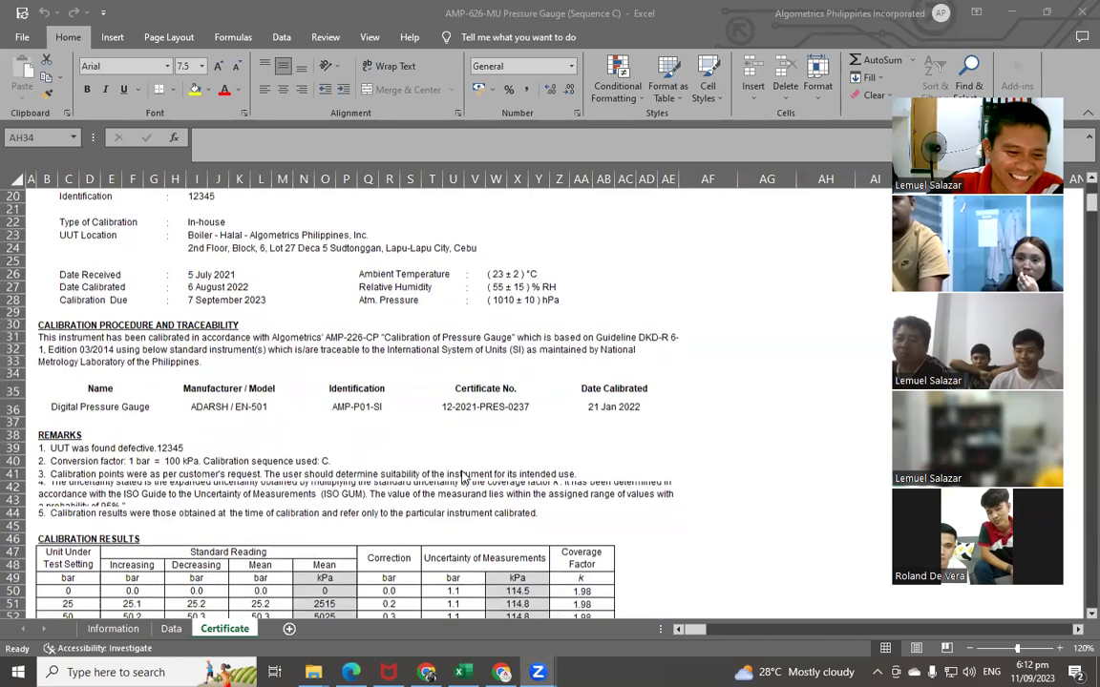
- Open the Information sheet and go to its first rows, where the certificate number and customer fields are
scroll(465, 474, "down", 1)
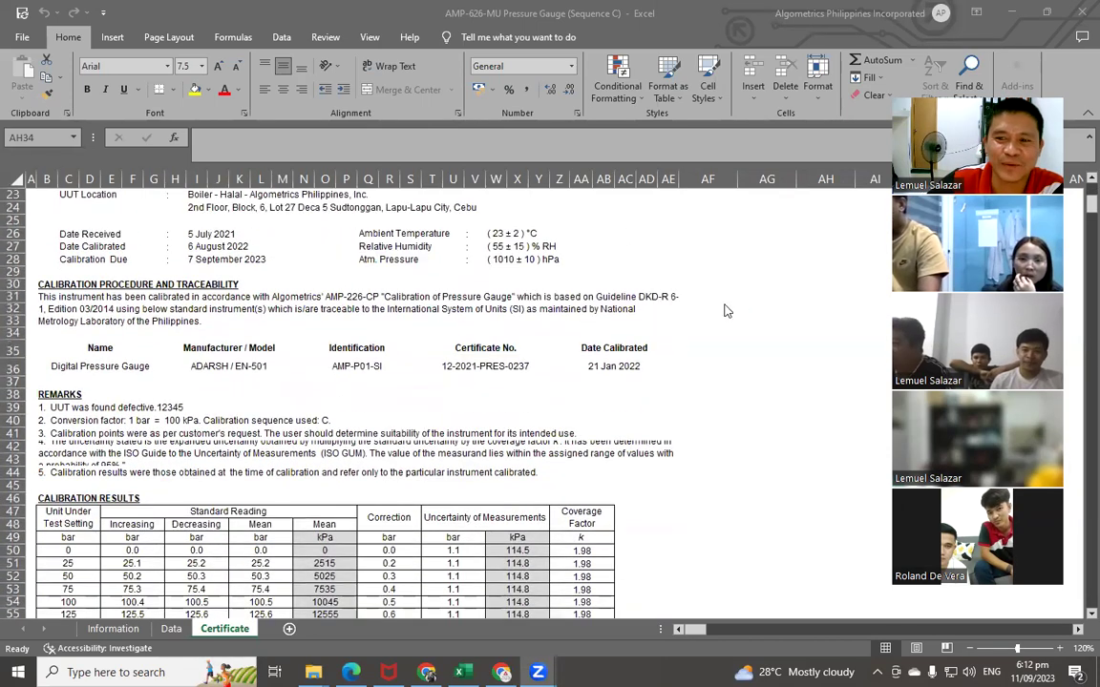
left_click(743, 332)
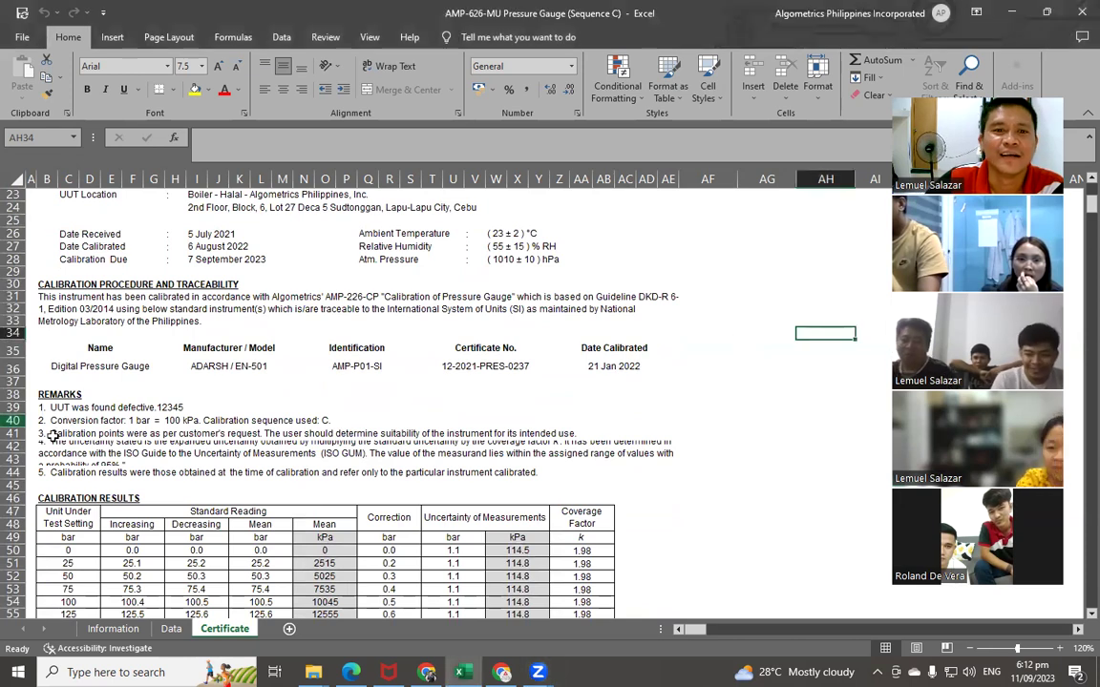
left_click(113, 628)
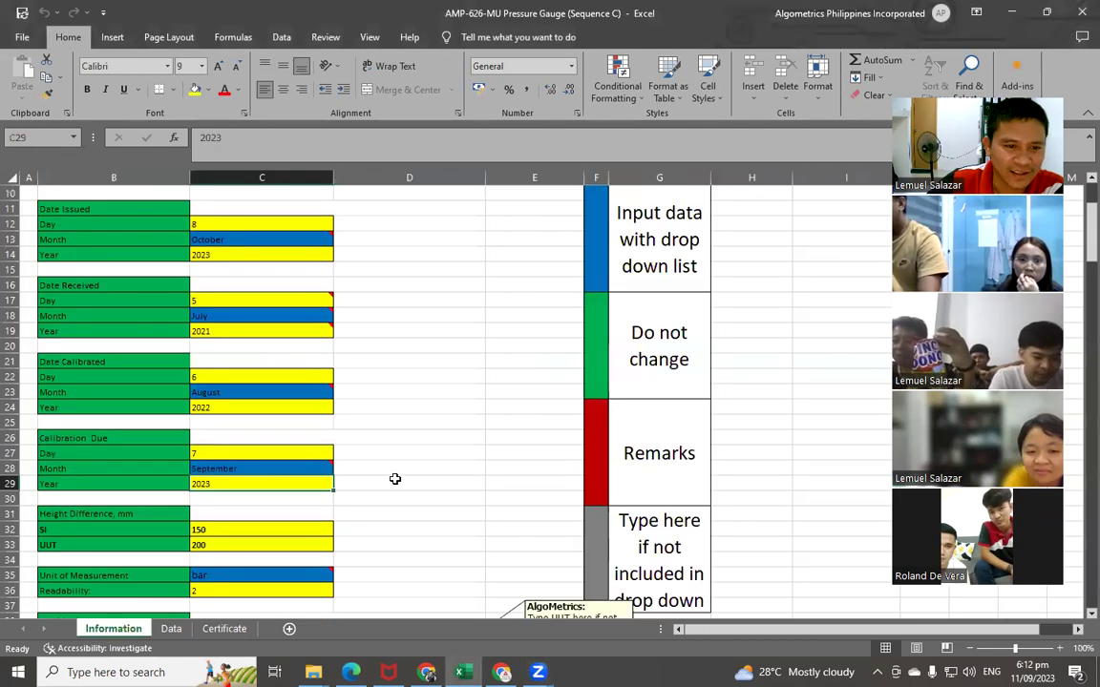
scroll(395, 477, "up", 3)
left_click(399, 467)
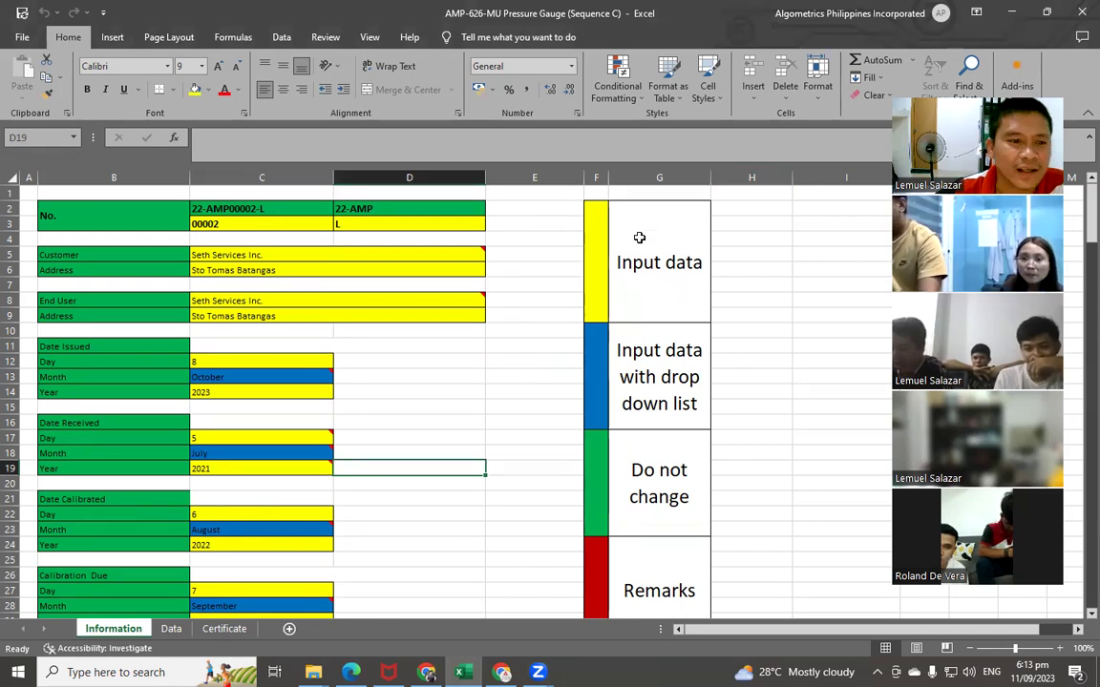
- Examine the Information sheet's colour legend, the note on the Customer field, and the input fields down to Calibrated By
scroll(511, 341, "down", 1)
scroll(506, 348, "up", 1)
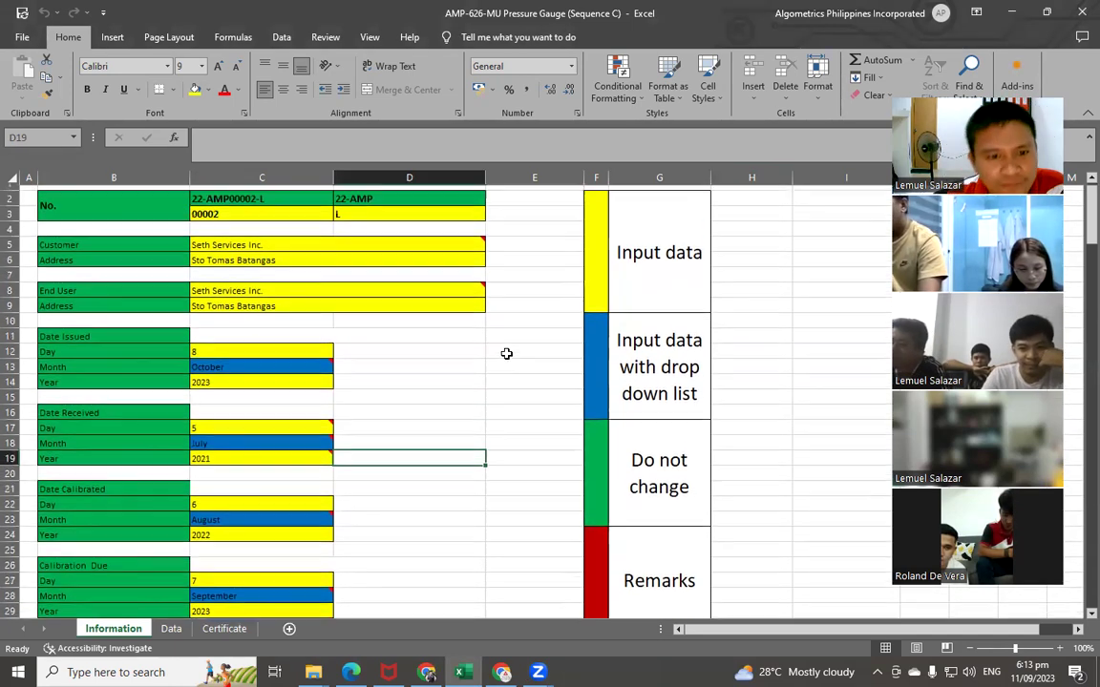
mouse_move(485, 298)
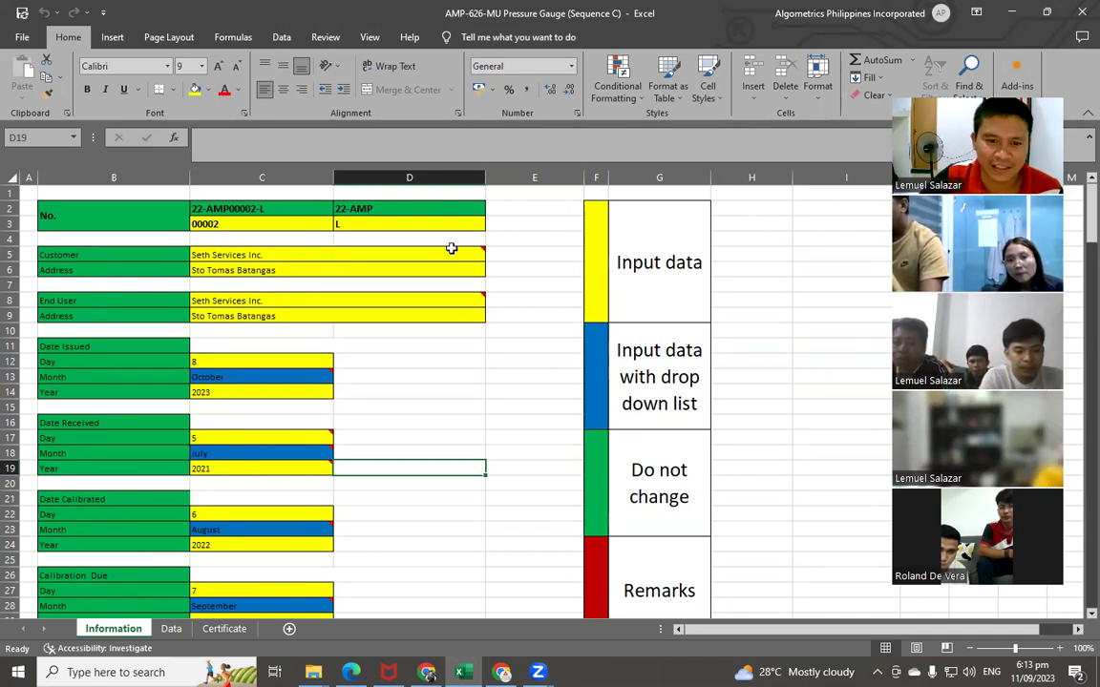
mouse_move(453, 252)
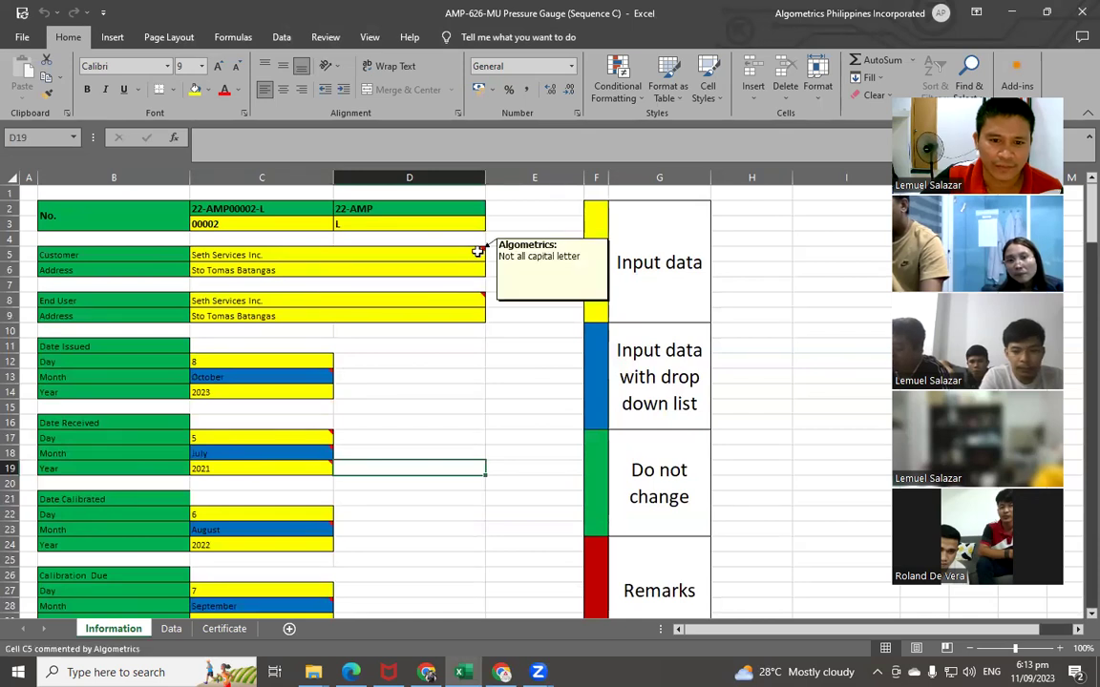
scroll(388, 324, "down", 8)
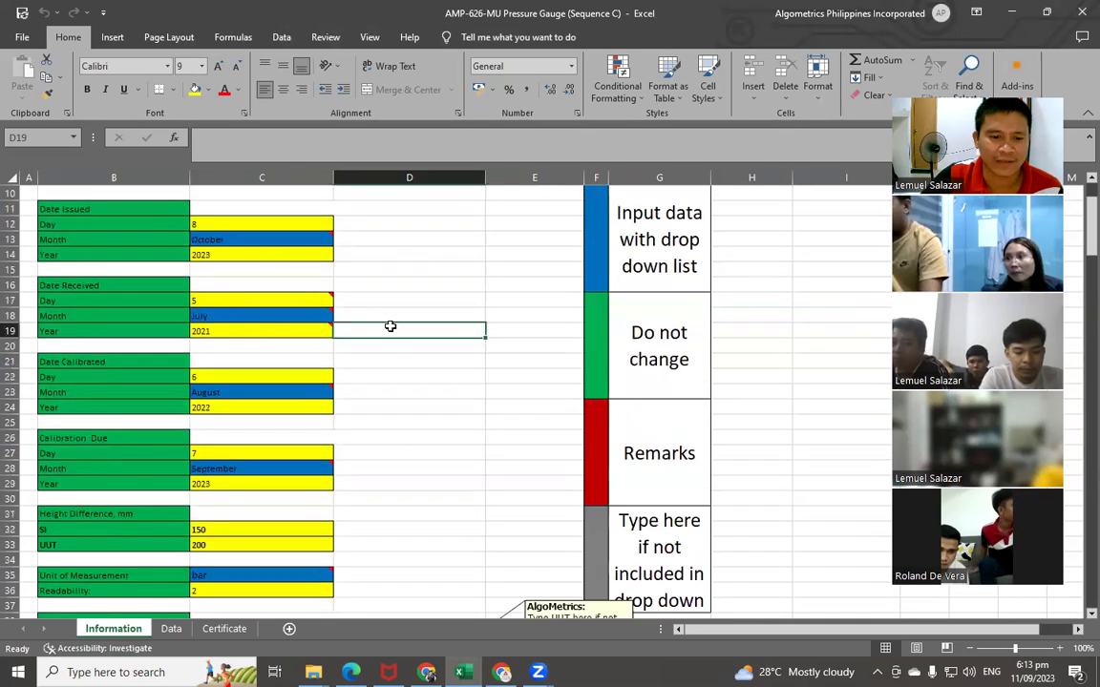
scroll(336, 561, "down", 1)
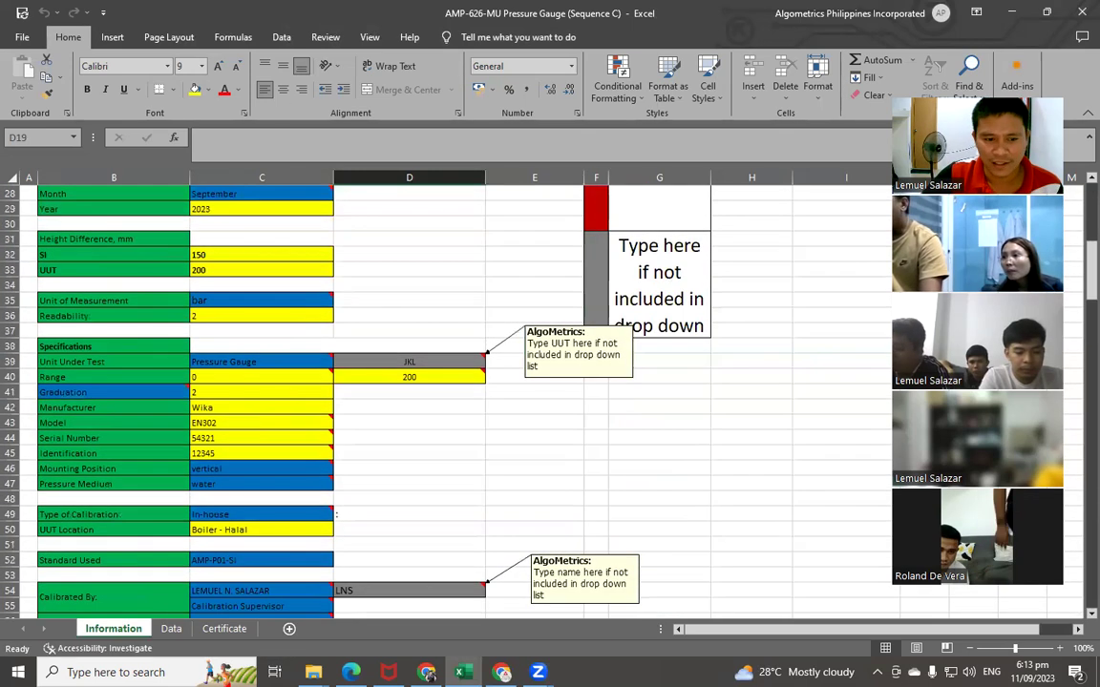
mouse_move(332, 512)
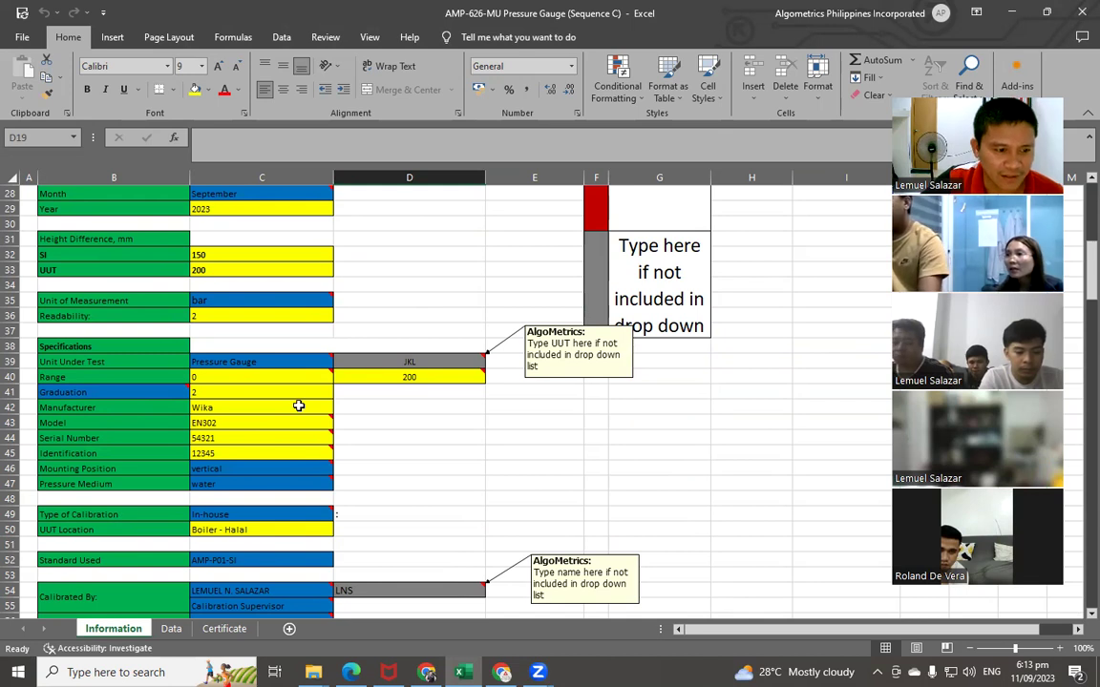
scroll(726, 413, "up", 9)
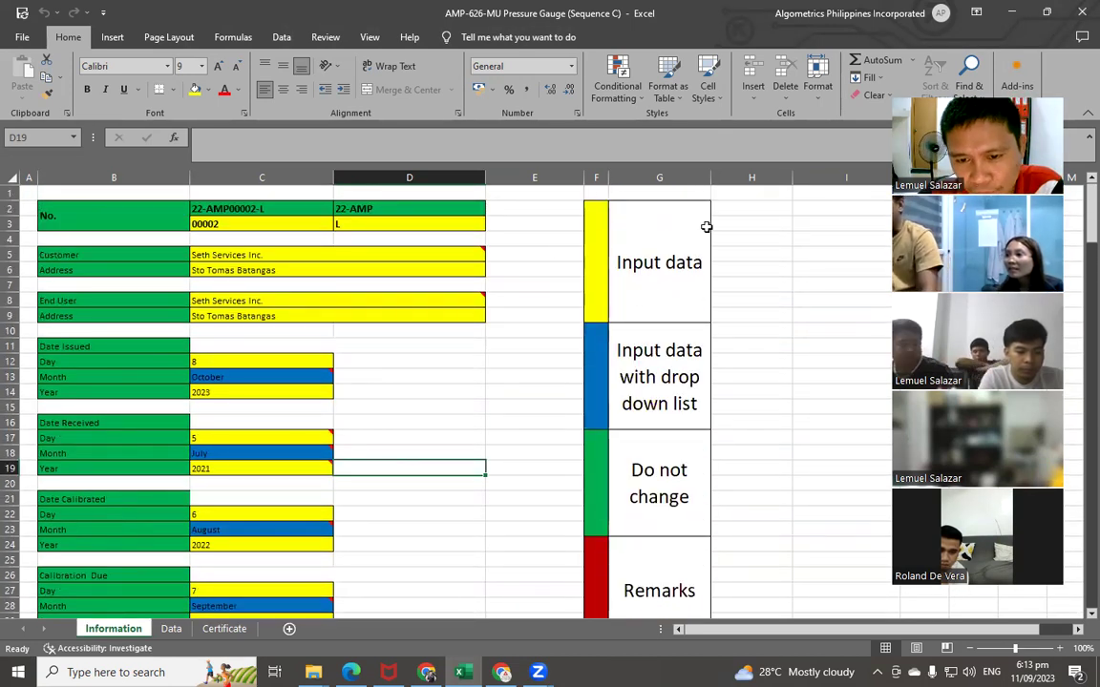
scroll(736, 344, "down", 1)
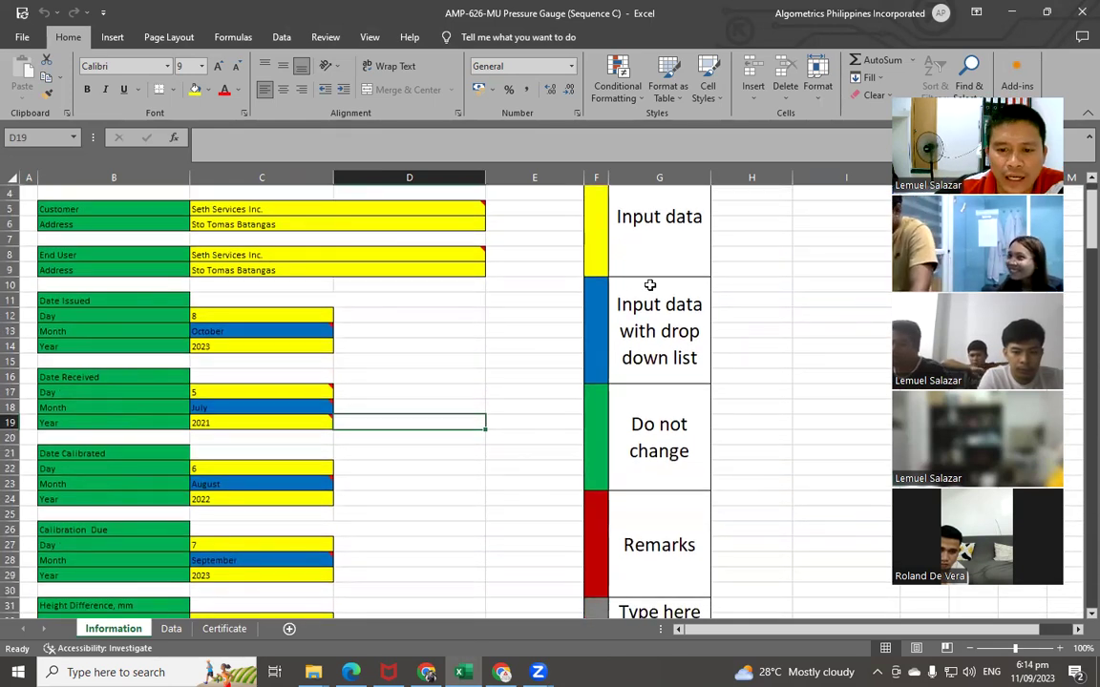
- View the month options offered for Date Issued and close the list without picking one
left_click(280, 330)
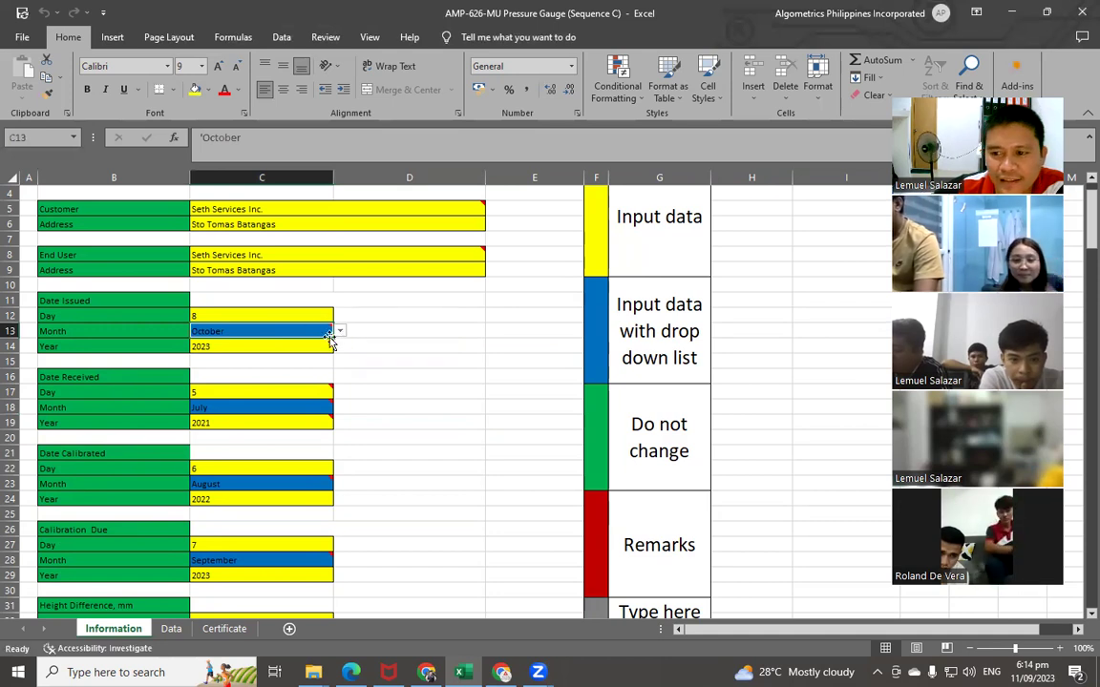
left_click(339, 332)
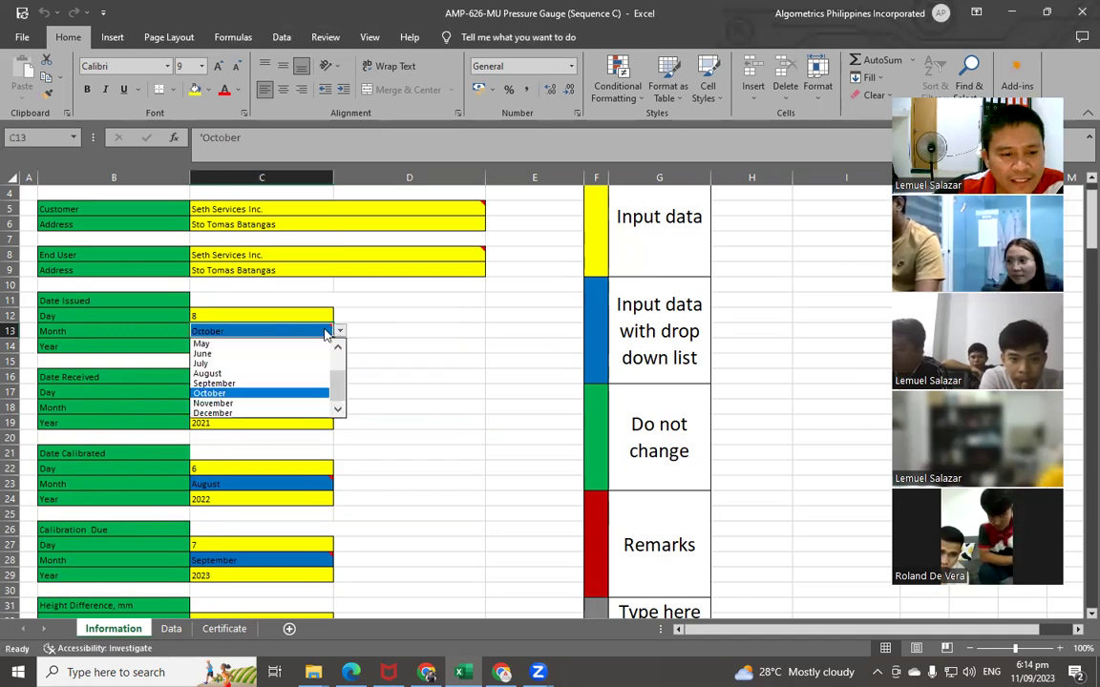
mouse_move(341, 391)
left_mouse_down()
mouse_move(339, 348)
mouse_move(344, 400)
left_mouse_up()
key("Escape")
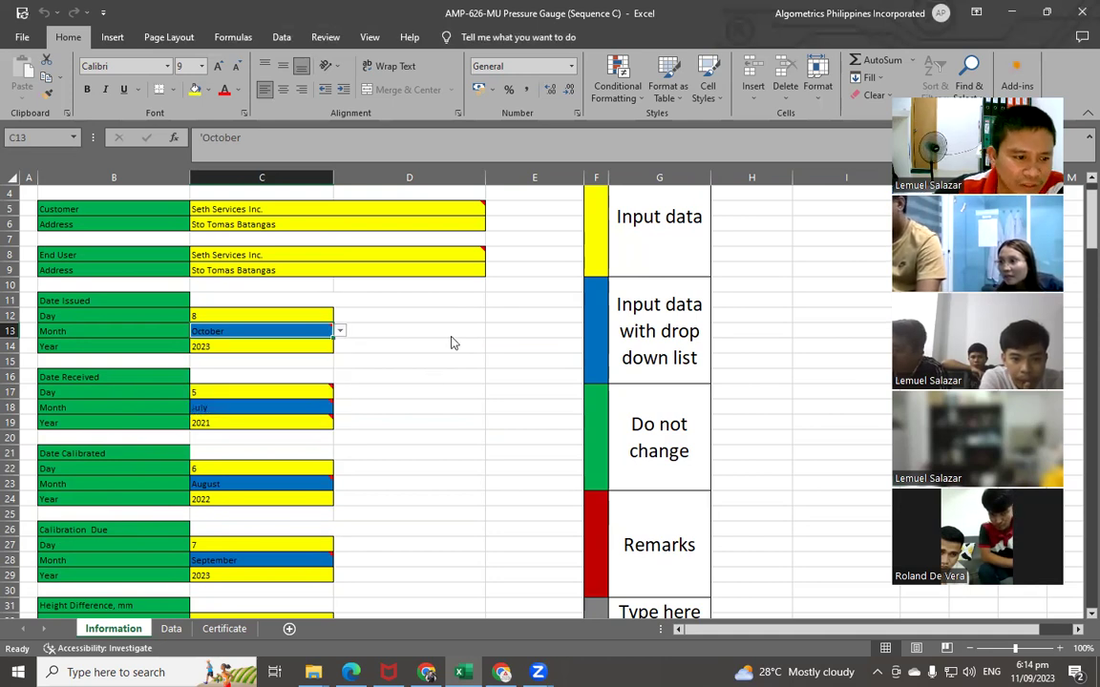
- Compare the Do not change, Remarks and grey type-in legend entries with the Information sheet's fields, down to the END OF REPORTING row
scroll(382, 329, "down", 1)
scroll(382, 330, "down", 1)
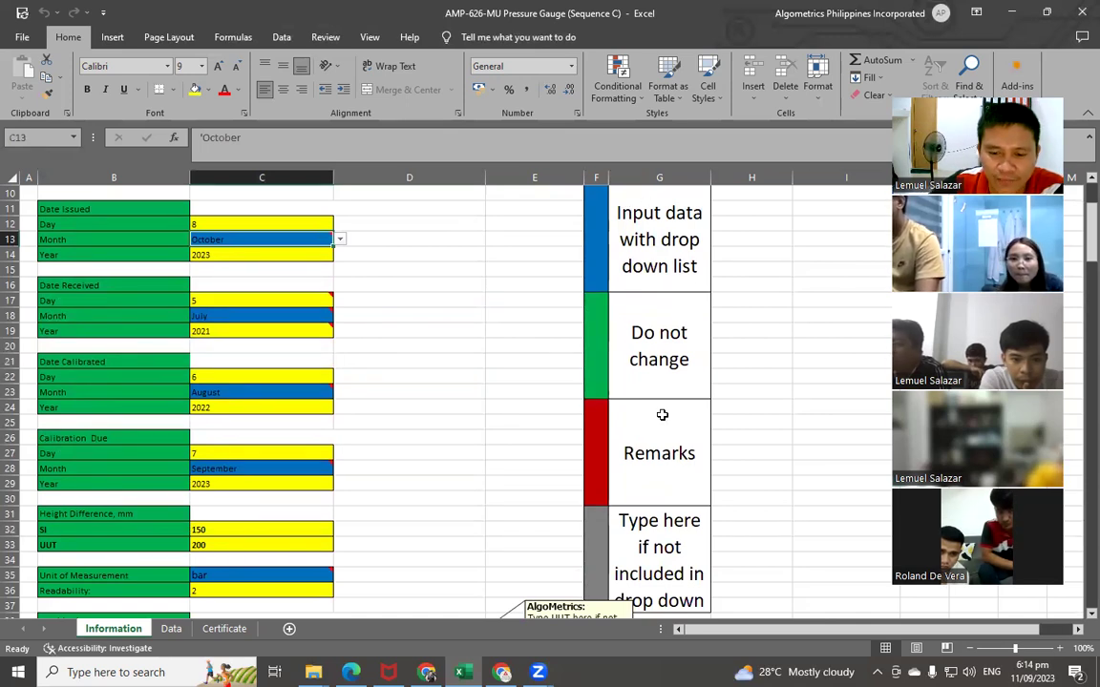
scroll(685, 279, "down", 1)
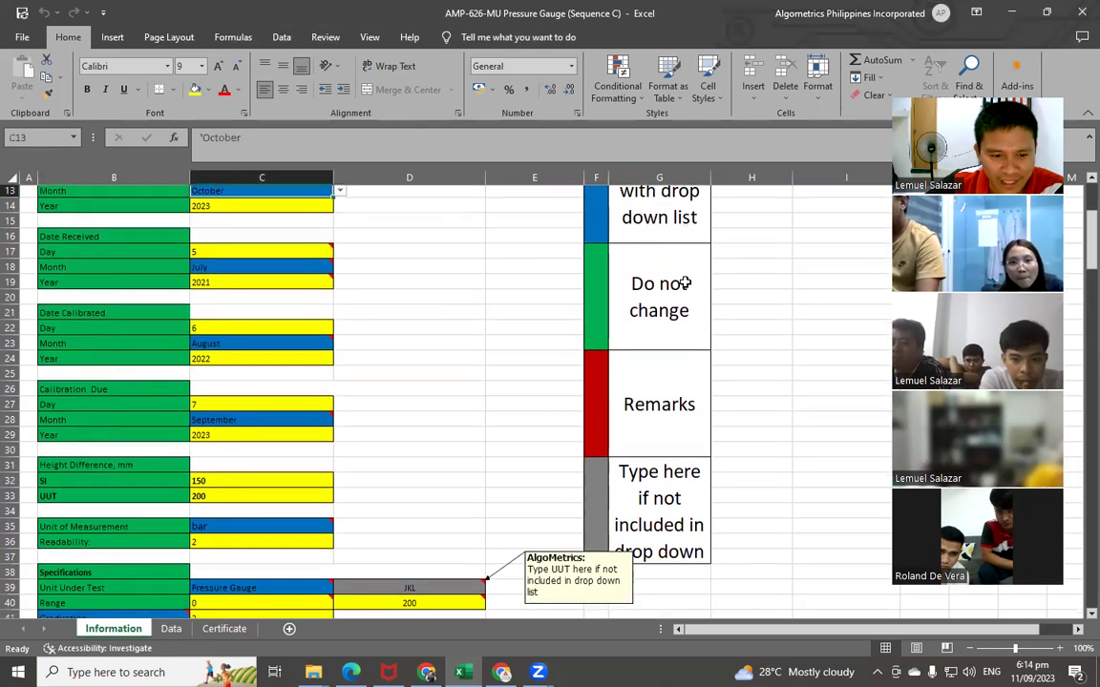
scroll(675, 277, "down", 2)
scroll(604, 350, "up", 6)
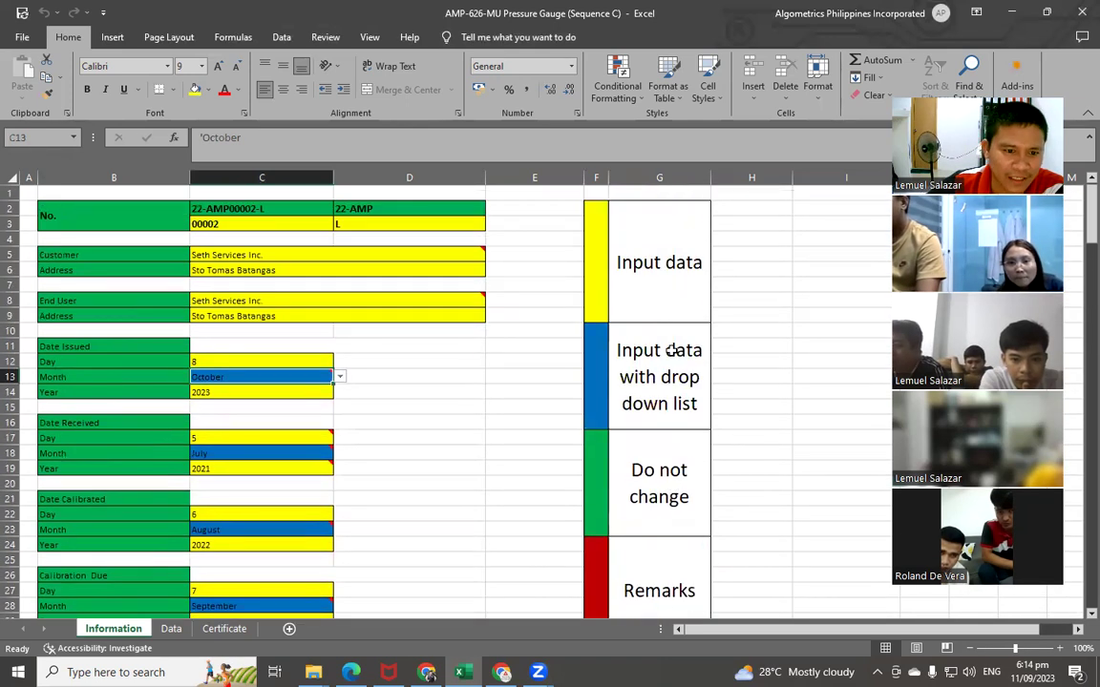
scroll(434, 382, "down", 10)
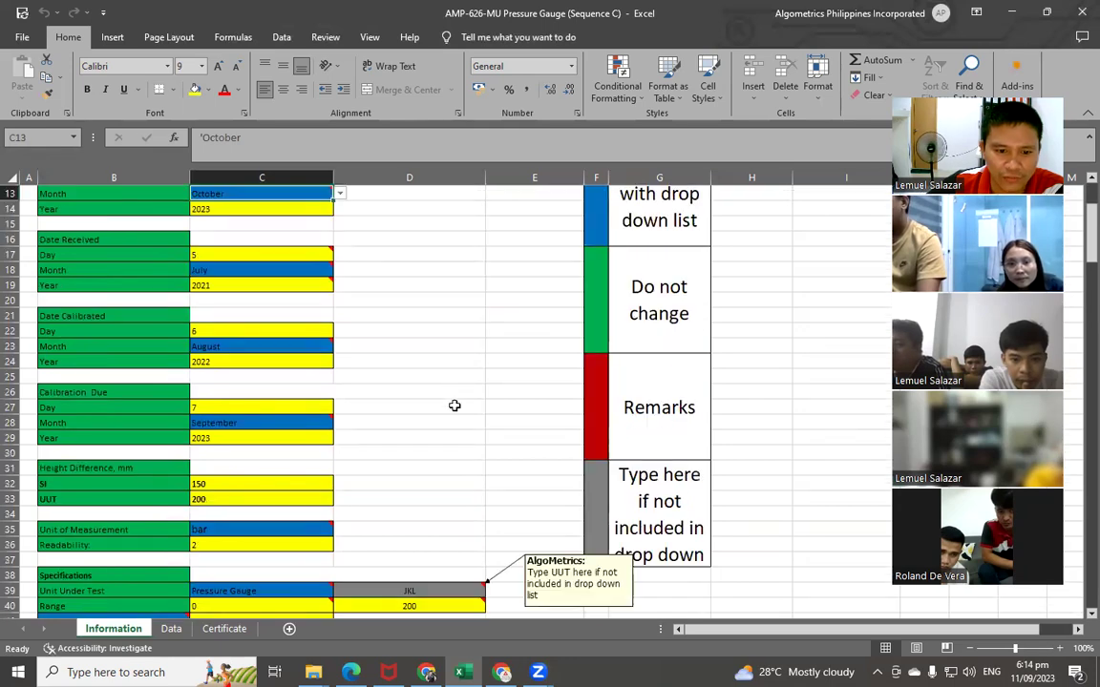
scroll(626, 381, "up", 3)
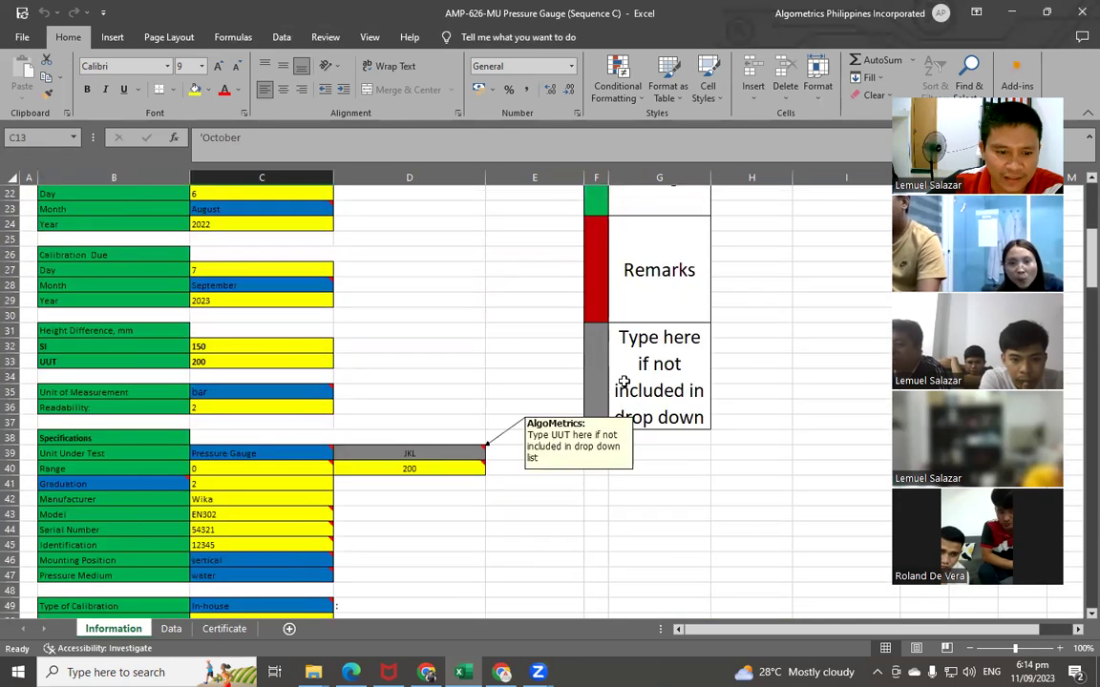
scroll(626, 381, "down", 7)
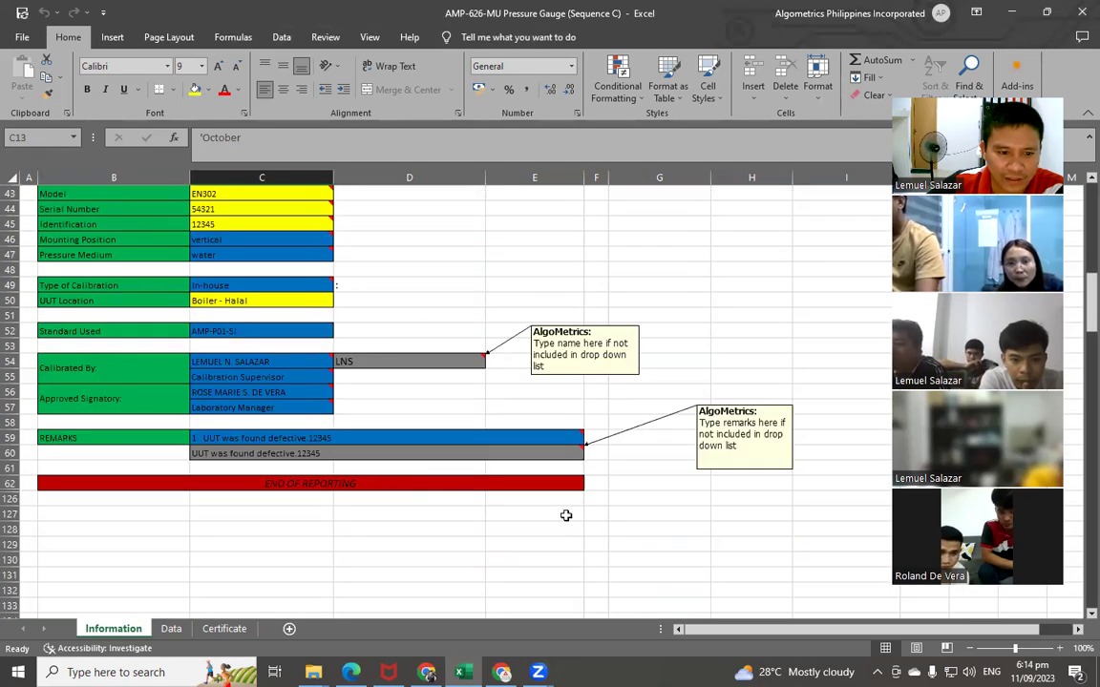
scroll(716, 525, "down", 5)
scroll(641, 381, "up", 6)
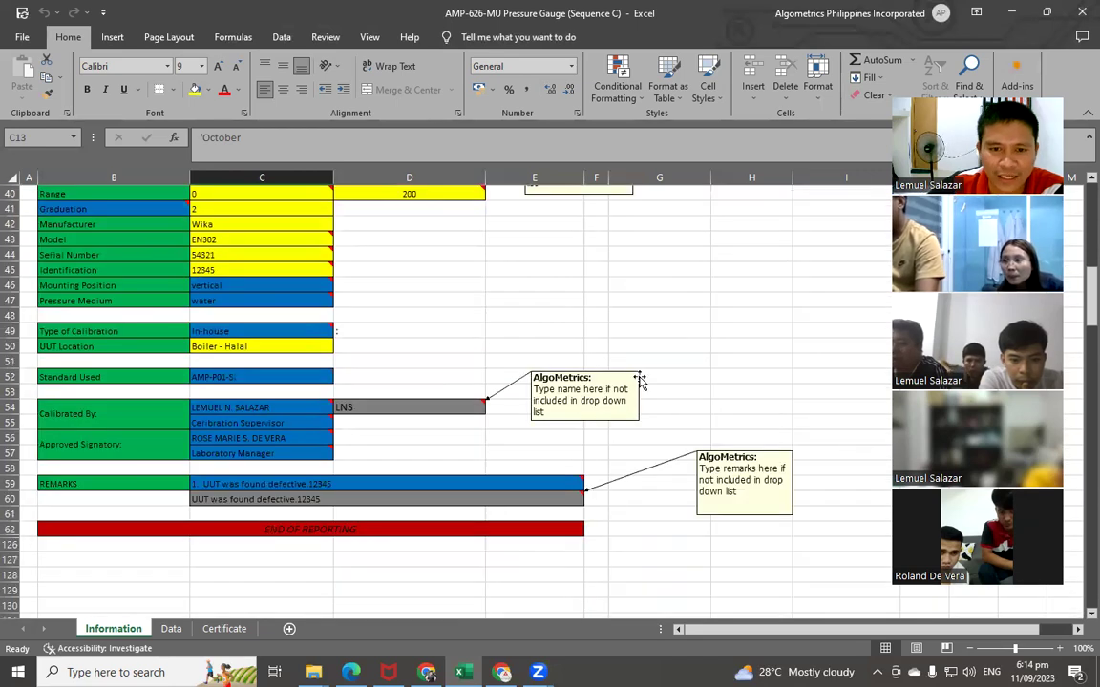
scroll(641, 381, "up", 5)
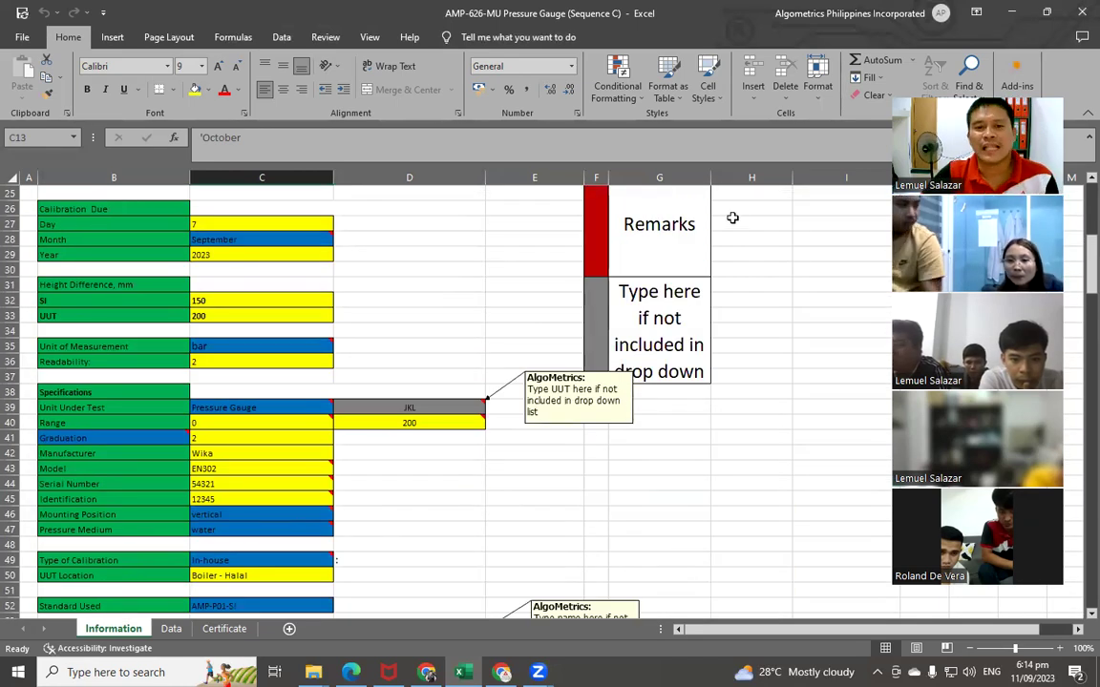
scroll(732, 218, "up", 1)
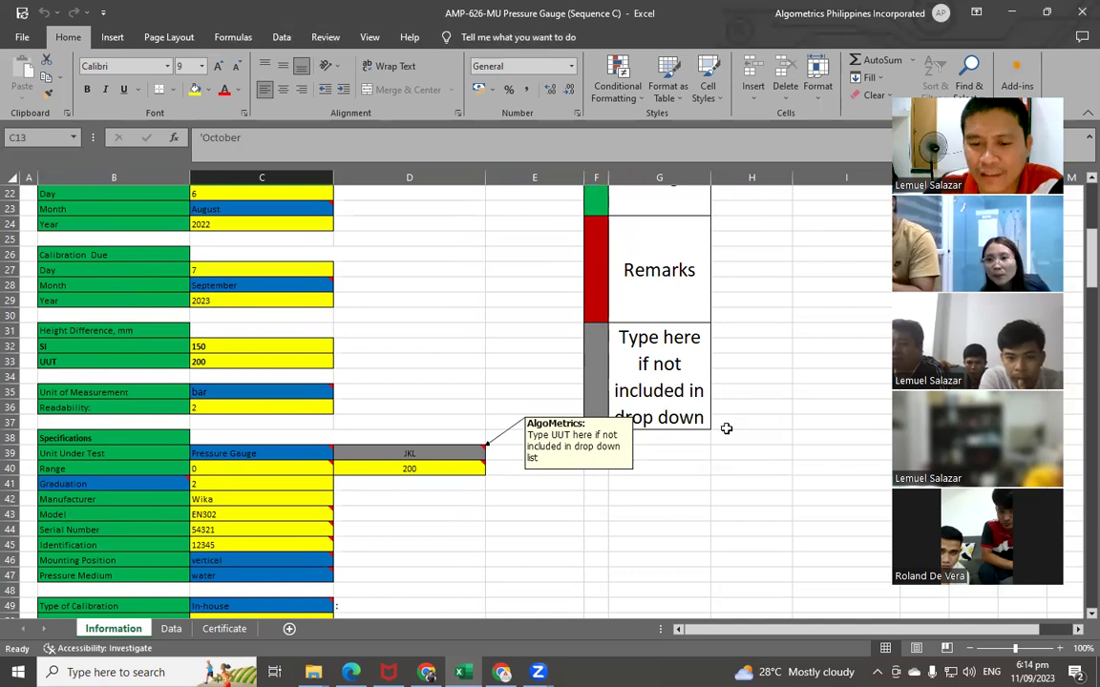
- Reposition the note attached to cell D39 in column E, just below the colour legend and beside the Unit Under Test and Range rows
left_click_drag(633, 442, 586, 386)
key("Escape")
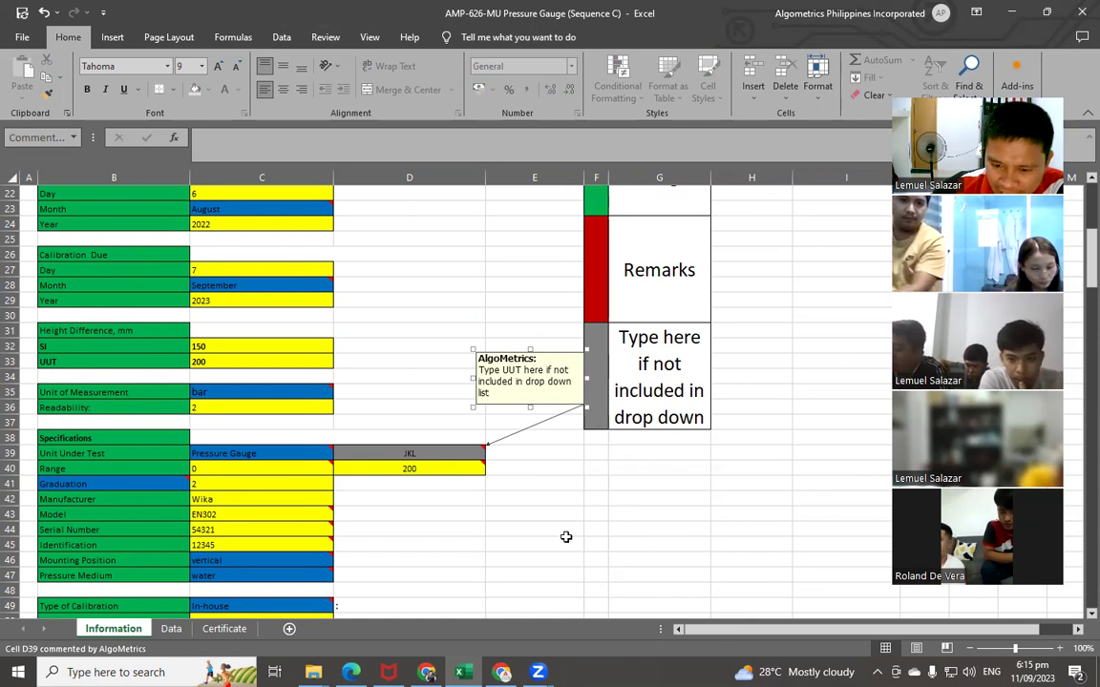
left_click_drag(561, 351, 595, 408)
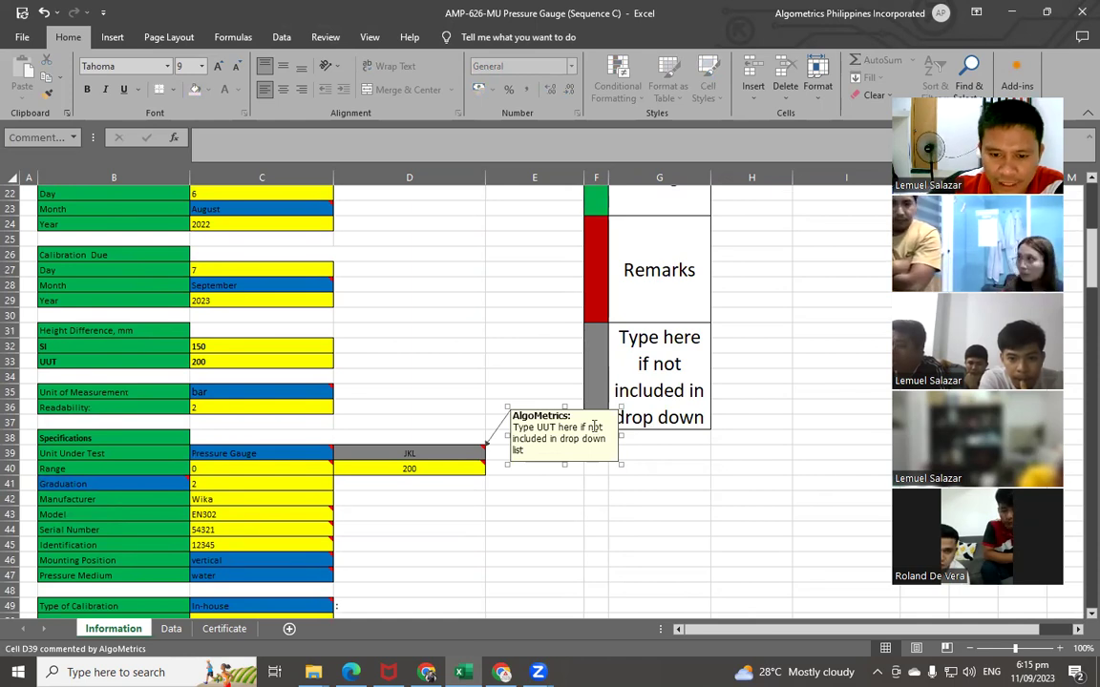
left_click_drag(592, 410, 609, 450)
scroll(313, 376, "down", 1)
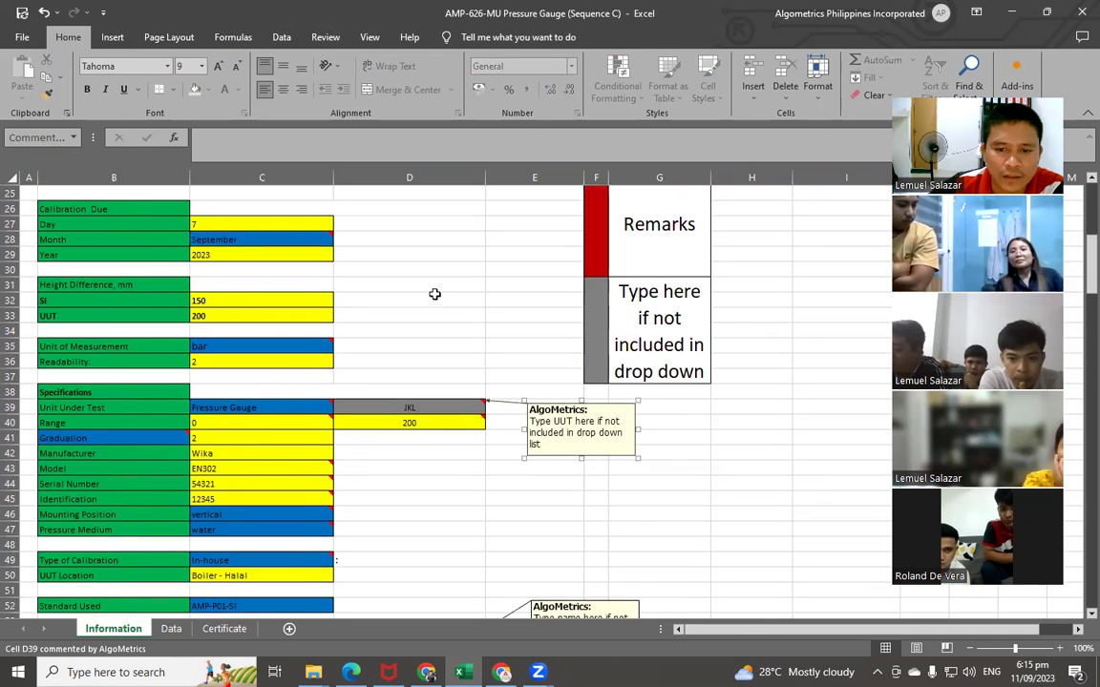
- Review the legend again and show the list of instrument types available for Unit Under Test in the Specifications section
scroll(621, 336, "up", 2)
scroll(627, 408, "up", 2)
scroll(592, 457, "down", 1)
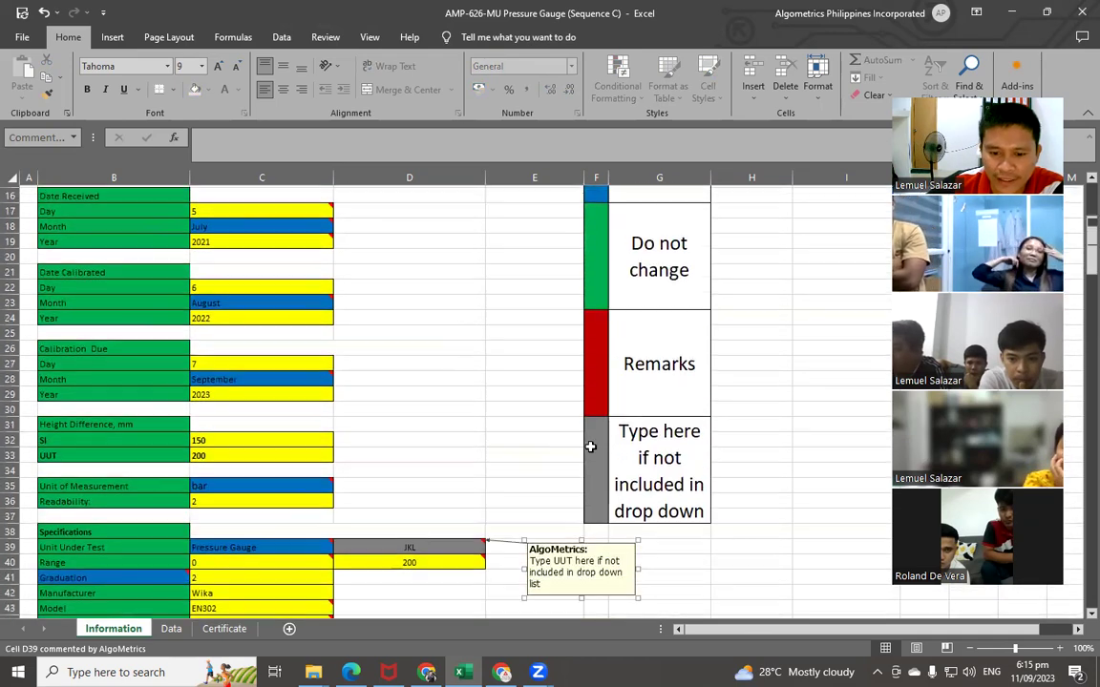
scroll(609, 473, "down", 1)
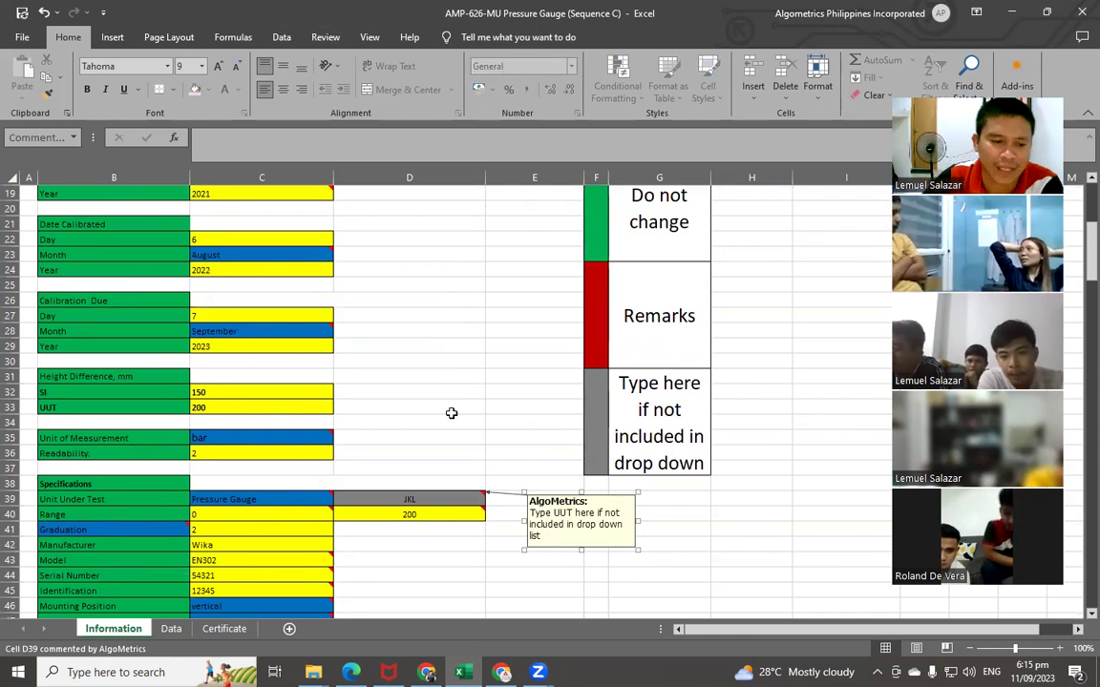
scroll(449, 412, "down", 2)
left_click(310, 401)
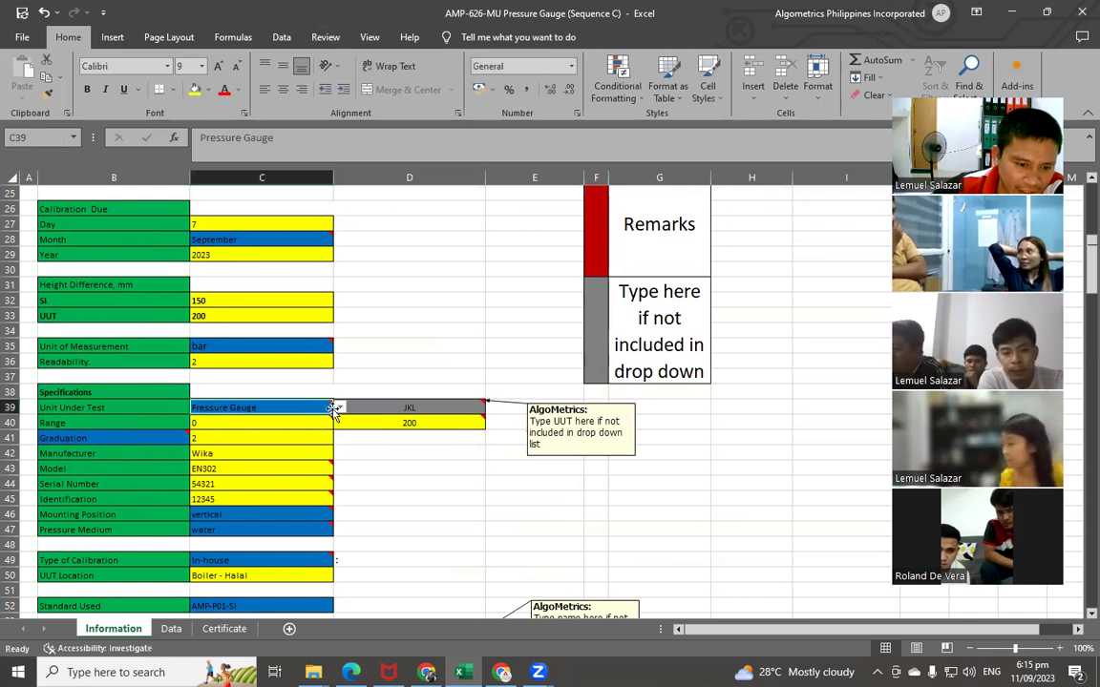
left_click(339, 409)
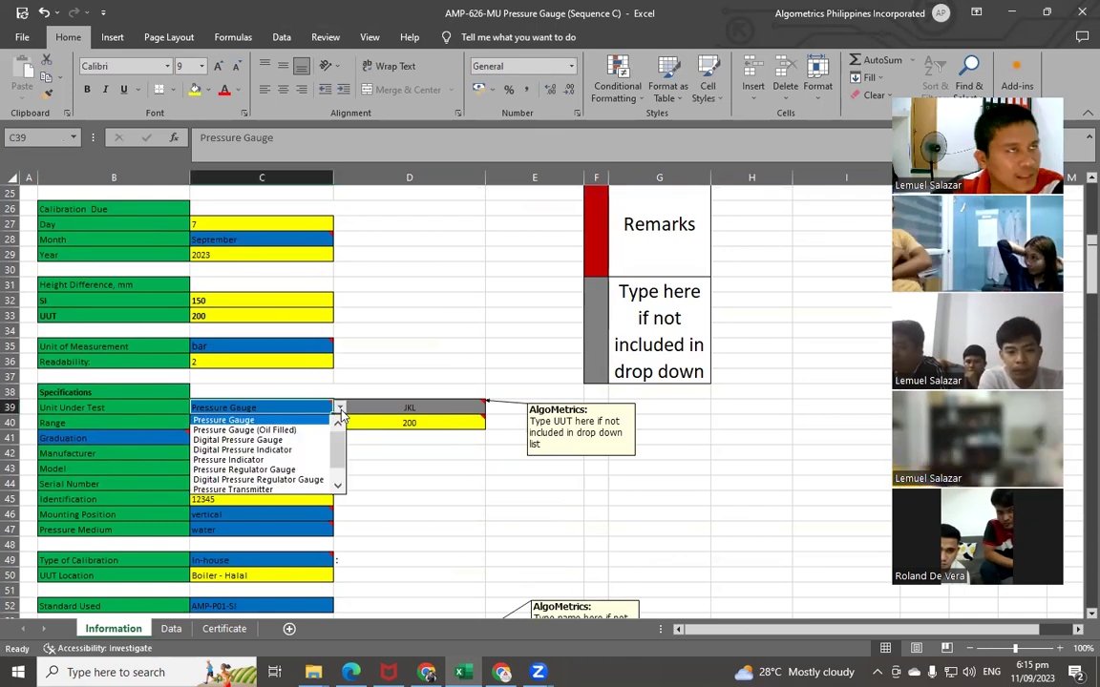